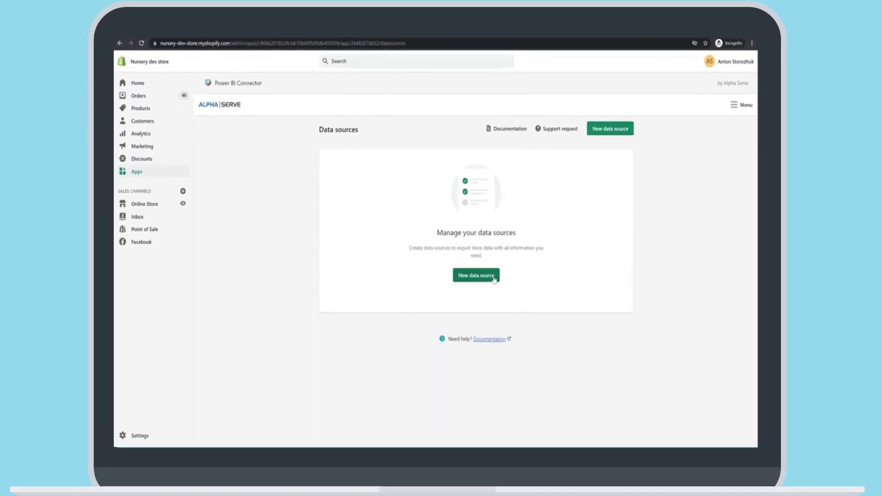
Step: Start a Product Variants data source with title, sku, price, position, compareAtPrice and inventoryQuantity fields
{"action": "left_click", "coordinate": [493, 277]}
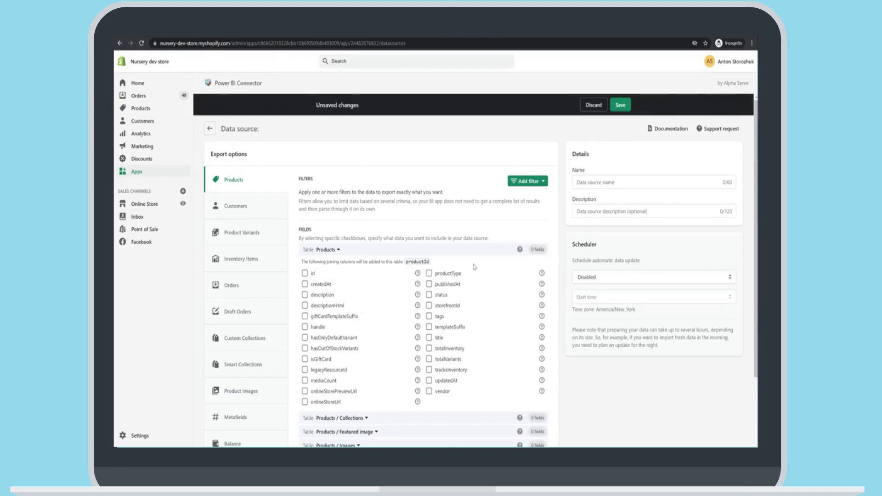
{"action": "left_click", "coordinate": [250, 235]}
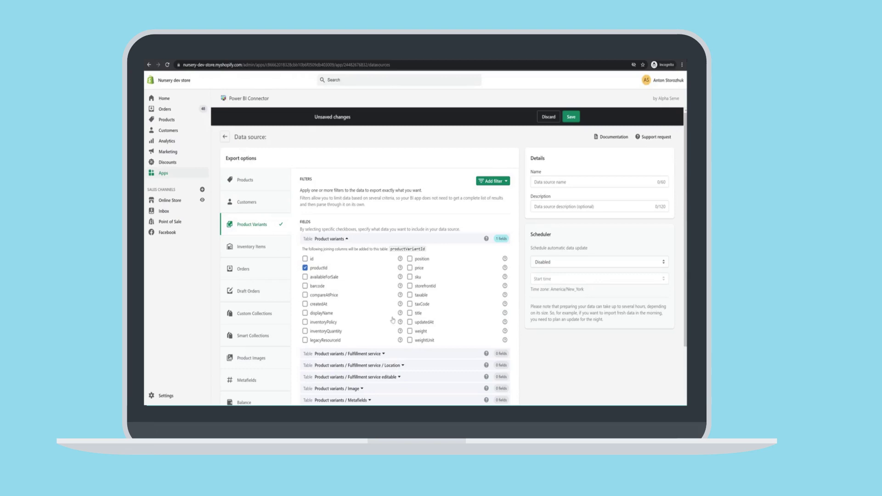
{"action": "left_click", "coordinate": [410, 313]}
{"action": "left_click", "coordinate": [416, 277]}
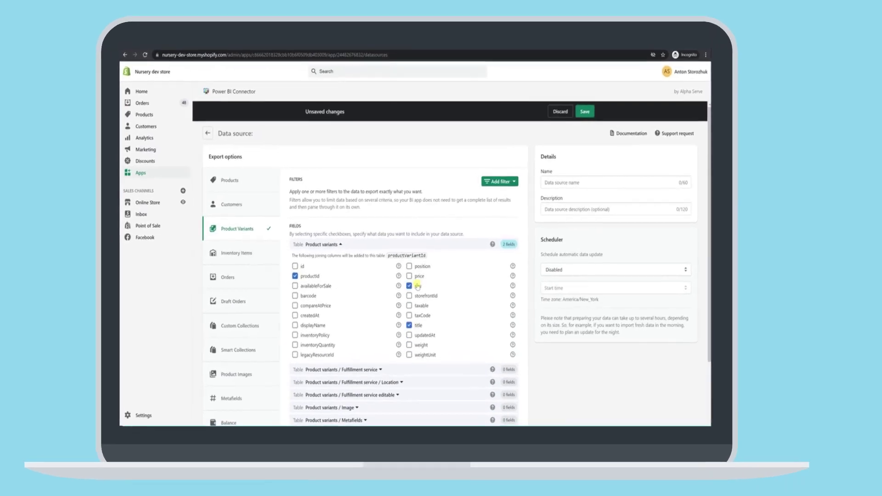
{"action": "left_click", "coordinate": [409, 276]}
{"action": "left_click", "coordinate": [409, 266]}
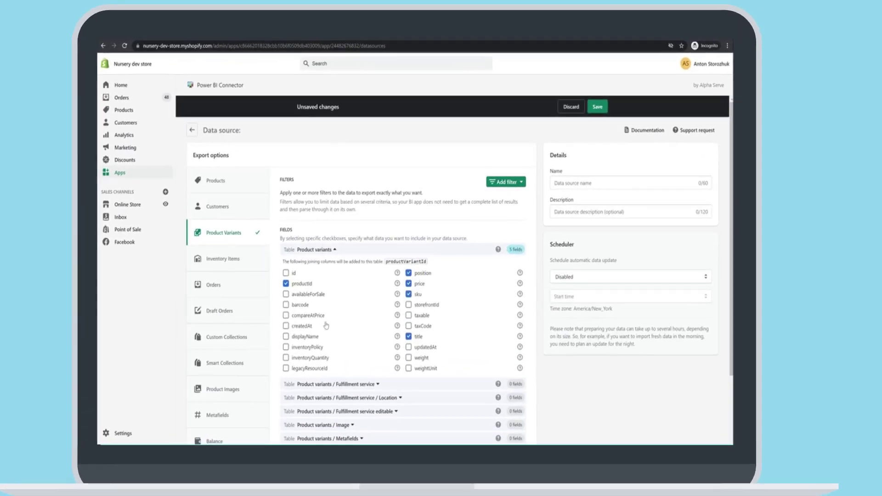
{"action": "left_click", "coordinate": [306, 317]}
{"action": "left_click", "coordinate": [316, 360]}
Step: Expand the Fulfillment service Location table and include its isActive and name fields
{"action": "scroll", "coordinate": [352, 333], "scroll_direction": "down", "scroll_amount": 2}
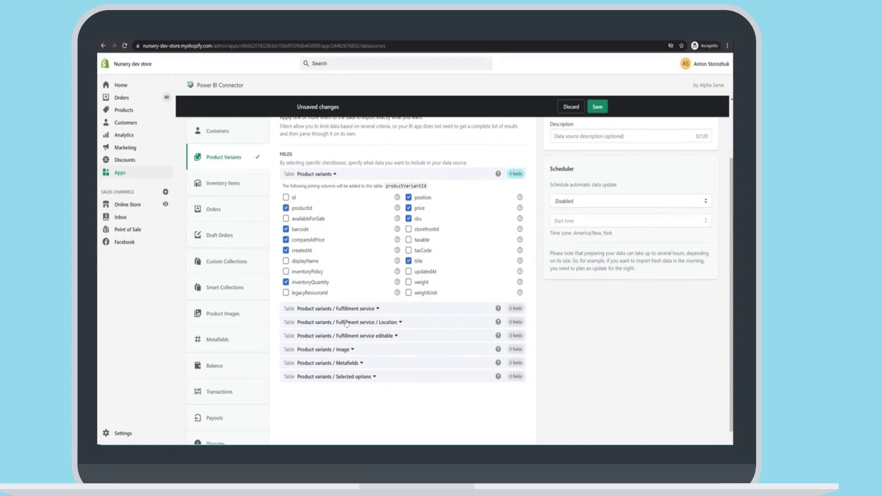
{"action": "left_click", "coordinate": [346, 323]}
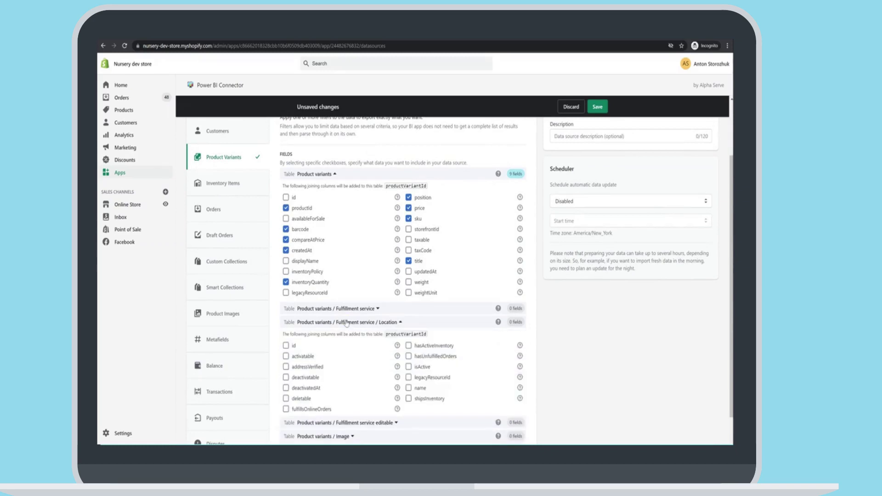
{"action": "left_click", "coordinate": [324, 177]}
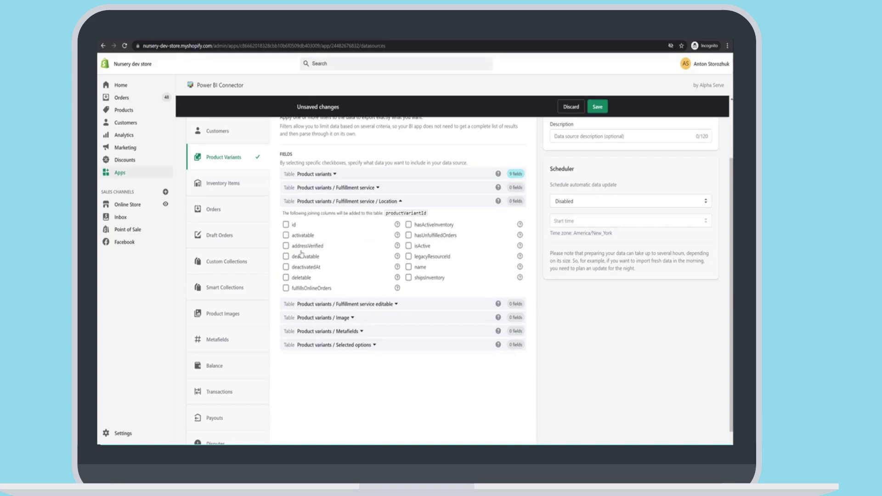
{"action": "left_click", "coordinate": [419, 247]}
{"action": "left_click", "coordinate": [419, 266]}
{"action": "scroll", "coordinate": [408, 251], "scroll_direction": "up", "scroll_amount": 2}
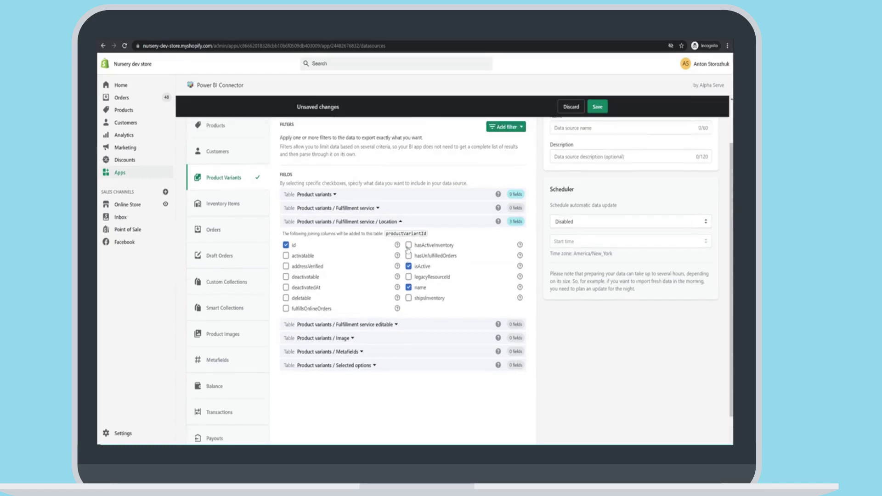
{"action": "left_click", "coordinate": [358, 277]}
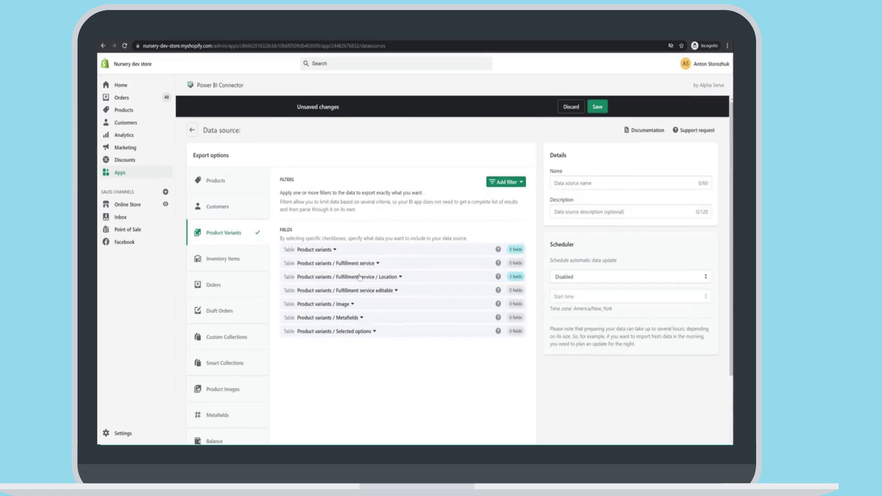
{"action": "left_click", "coordinate": [488, 184]}
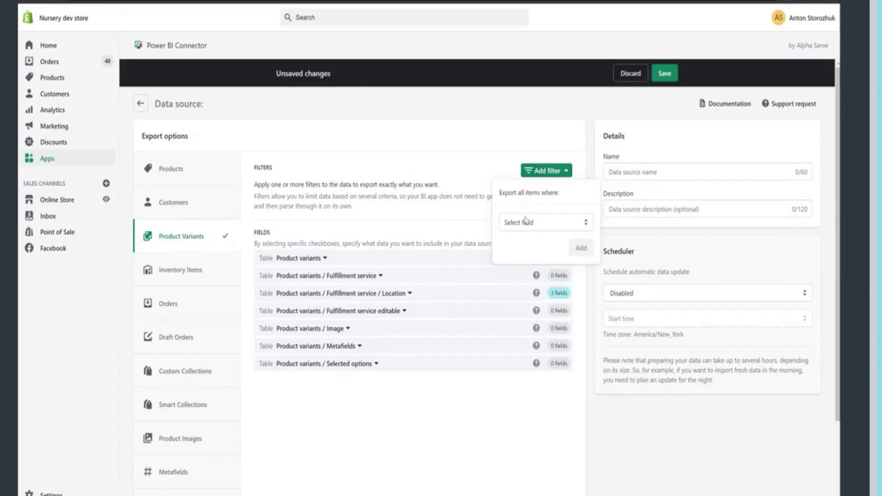
Step: Add a filter so Vendor equals to any of 'Liam Fashions'
{"action": "left_click", "coordinate": [492, 223]}
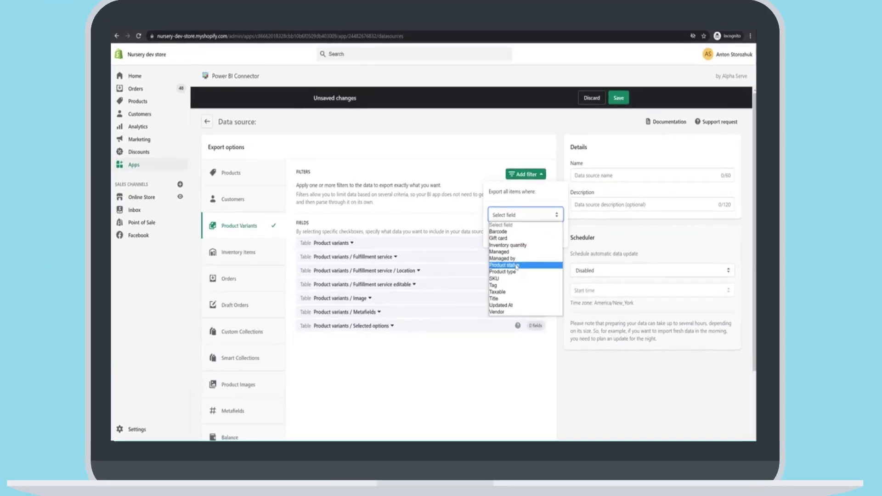
{"action": "left_click", "coordinate": [499, 312]}
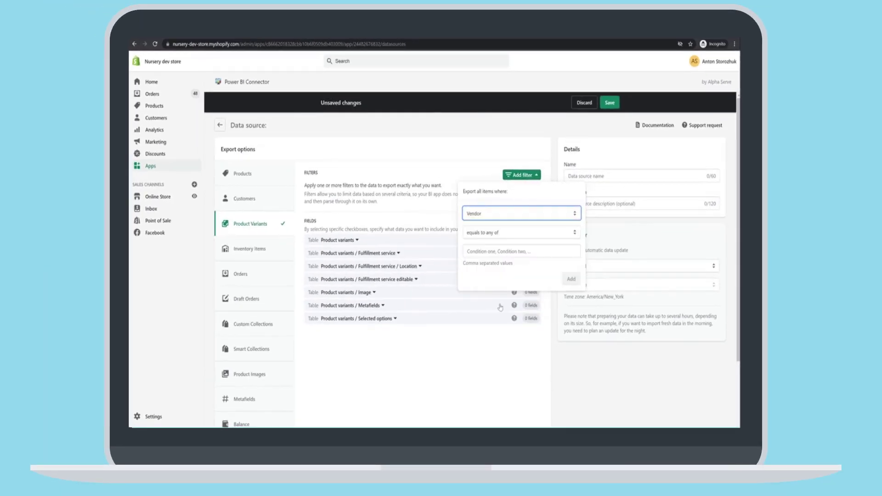
{"action": "left_click", "coordinate": [476, 251]}
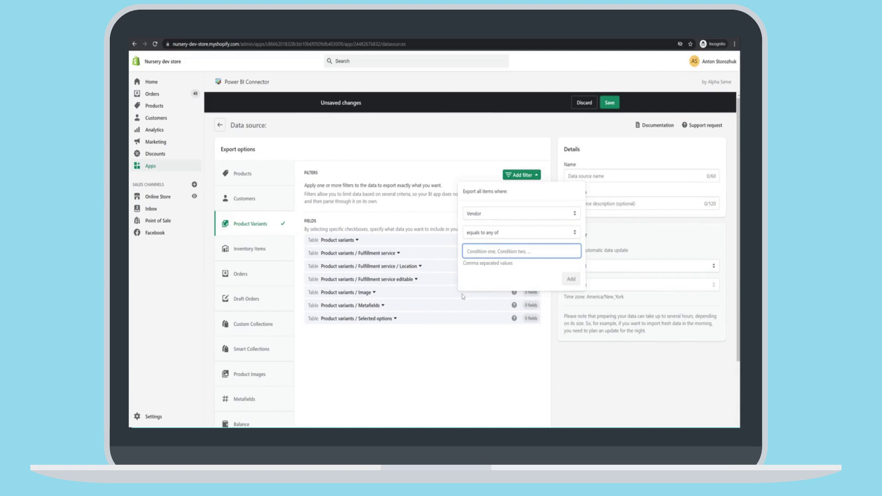
{"action": "type", "text": "Liam Fashions"}
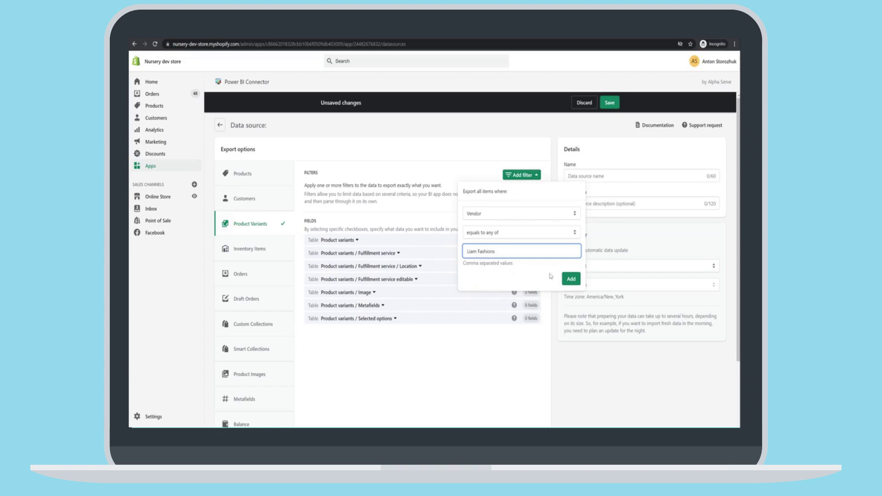
{"action": "left_click", "coordinate": [571, 279]}
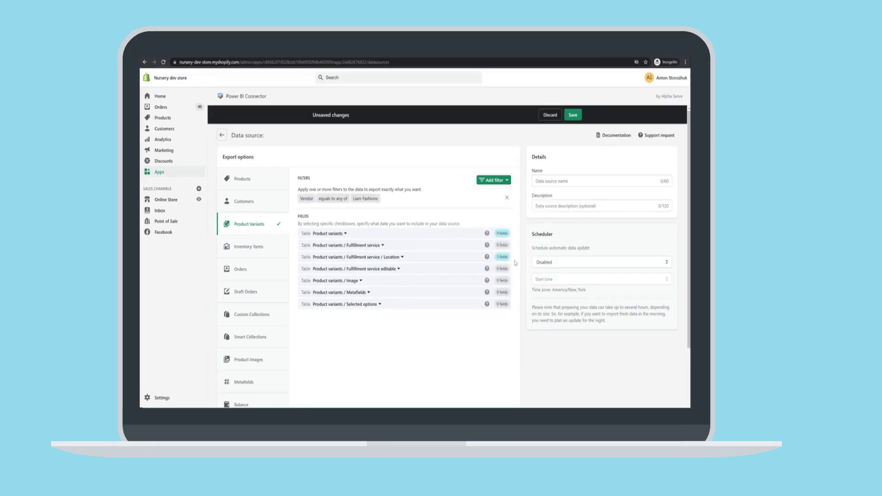
Step: Name the source 'Liam Fashions variants', schedule weekly Friday updates at 09:00 AM, and save
{"action": "left_click", "coordinate": [541, 184]}
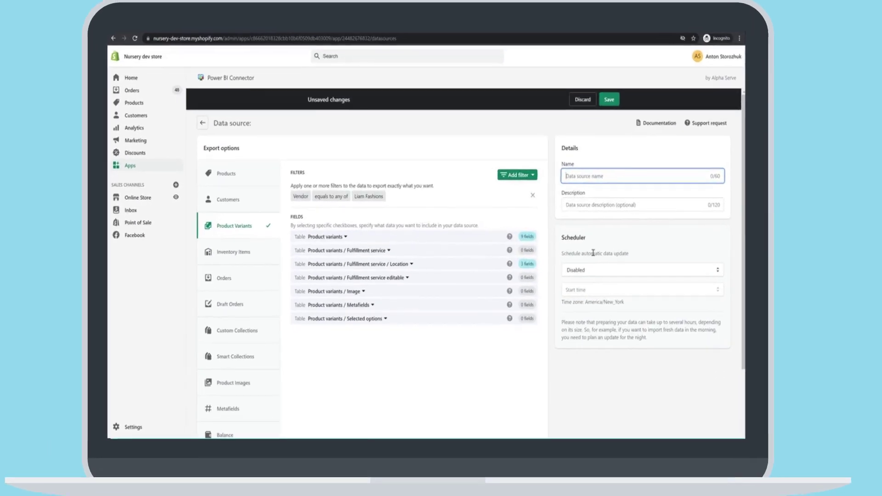
{"action": "type", "text": "Liam Fashi"}
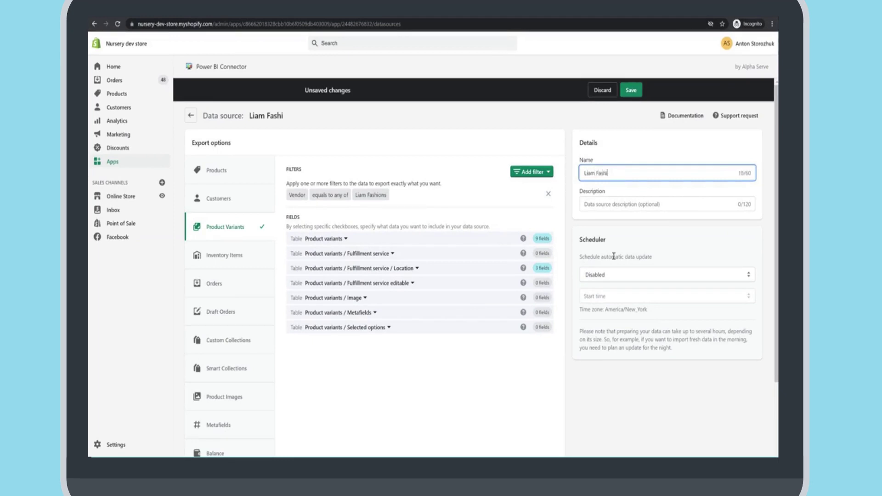
{"action": "type", "text": "ons variants"}
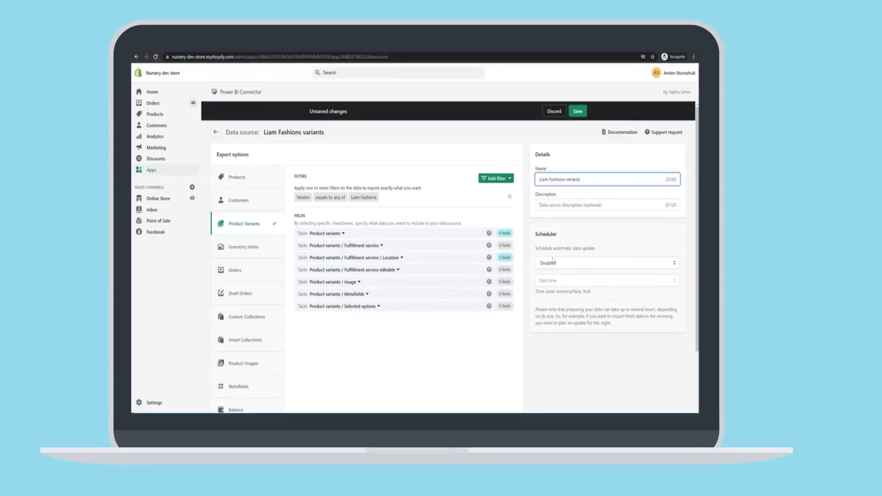
{"action": "left_click", "coordinate": [614, 275]}
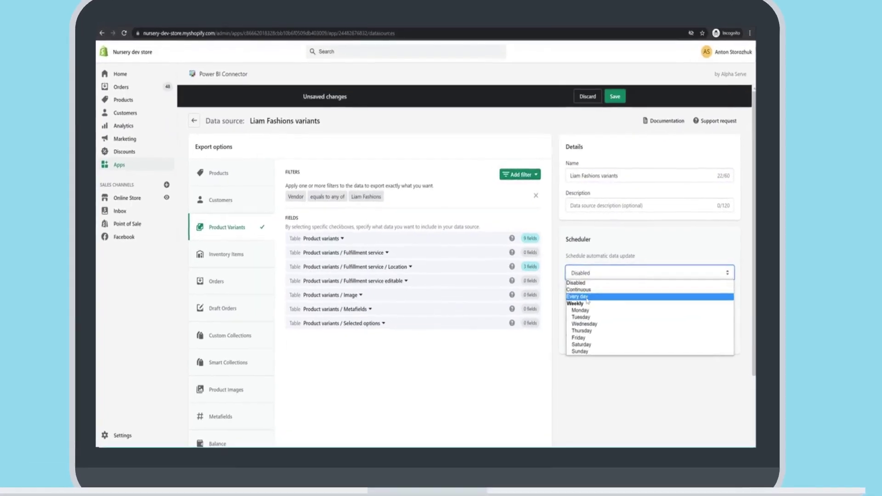
{"action": "left_click", "coordinate": [578, 337]}
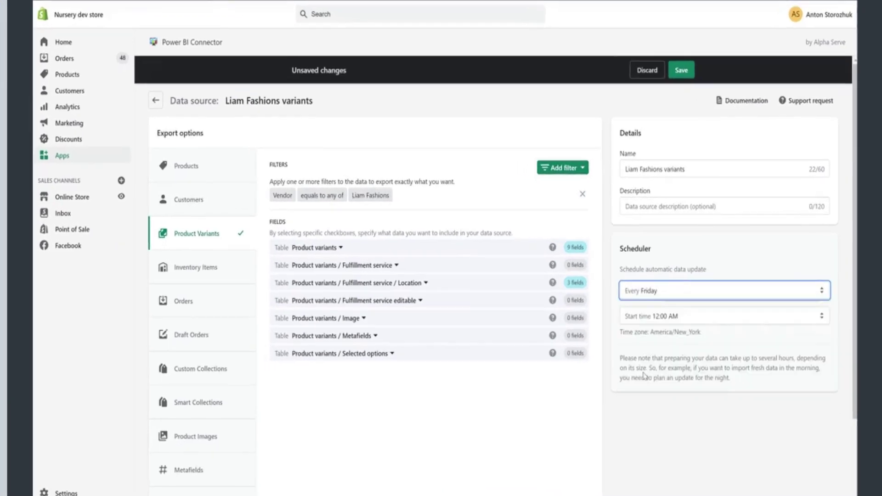
{"action": "left_click", "coordinate": [644, 317]}
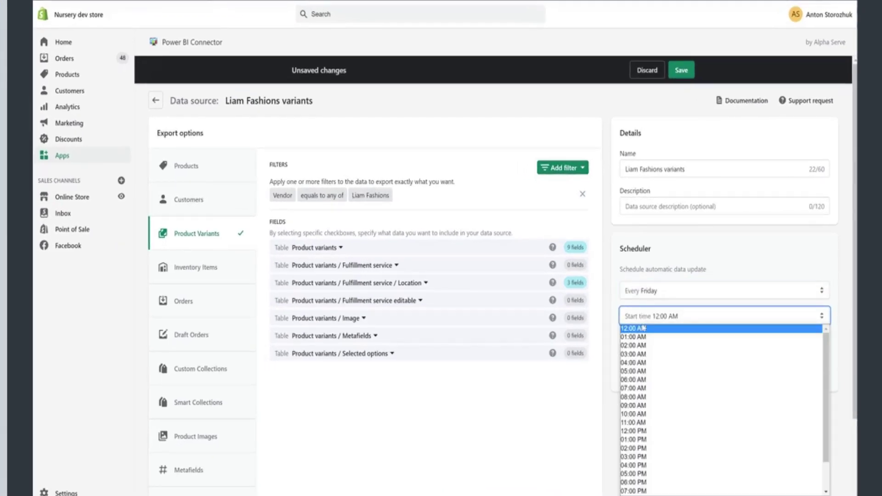
{"action": "left_click", "coordinate": [640, 405]}
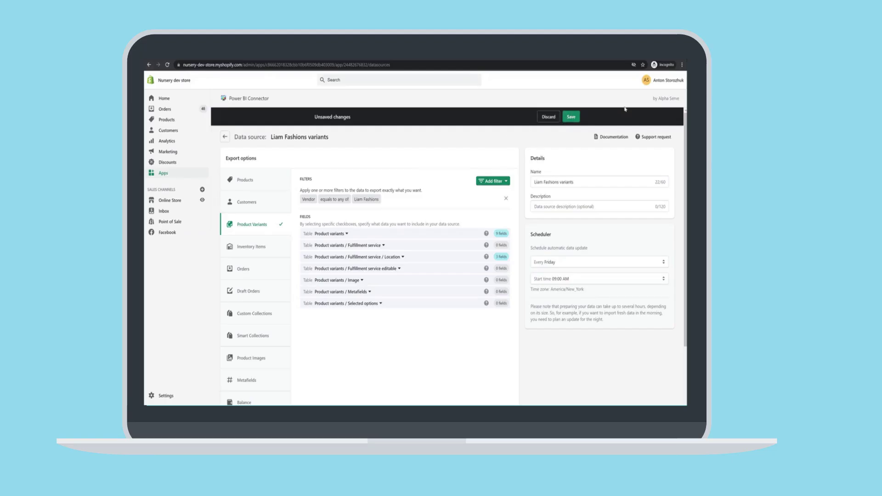
{"action": "left_click", "coordinate": [571, 116]}
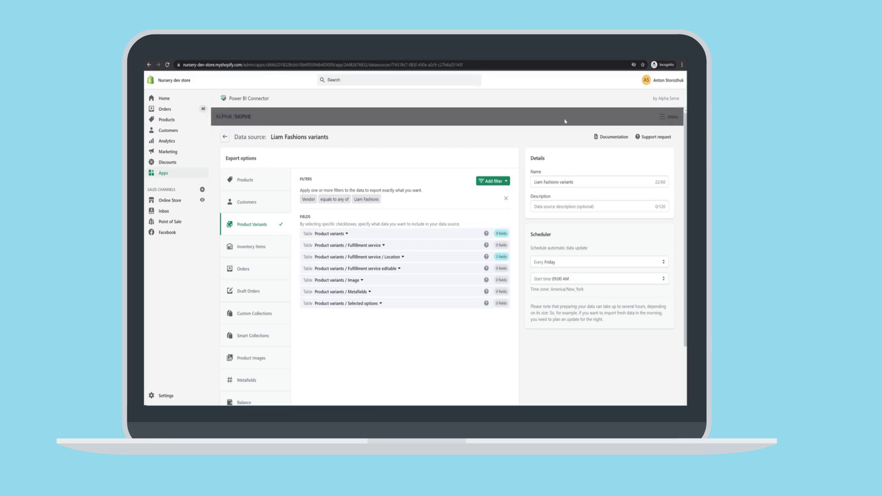
Step: Prepare the 'Liam Fashions variants' data until READY and copy its OData feed link
{"action": "left_click", "coordinate": [226, 136]}
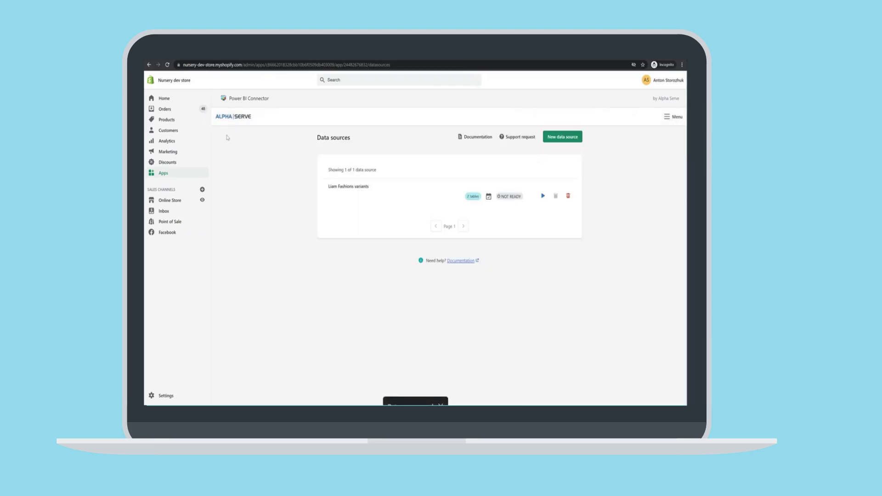
{"action": "left_click", "coordinate": [548, 196]}
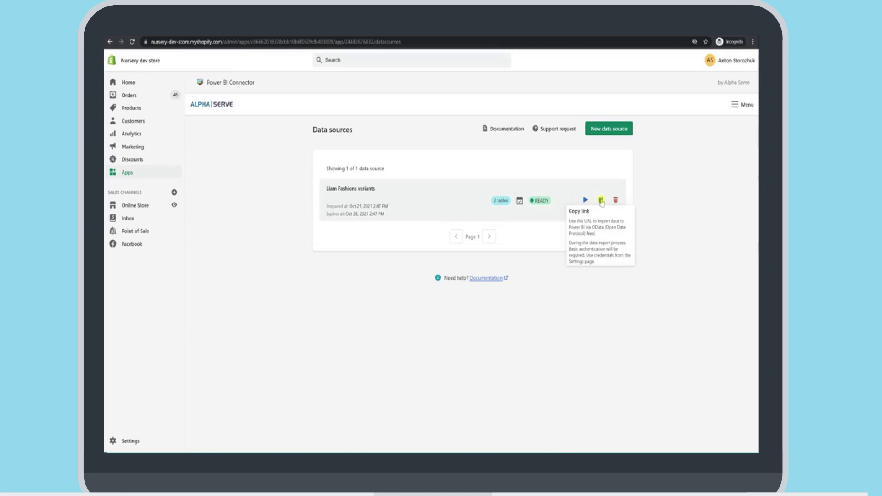
{"action": "left_click", "coordinate": [601, 201]}
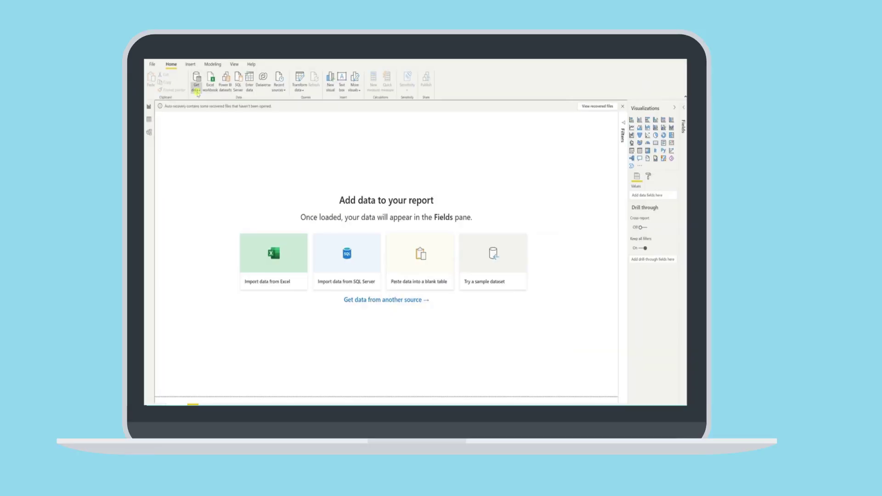
Step: Create an OData feed connection in Power BI Desktop using the pasted feed URL
{"action": "left_click", "coordinate": [167, 68]}
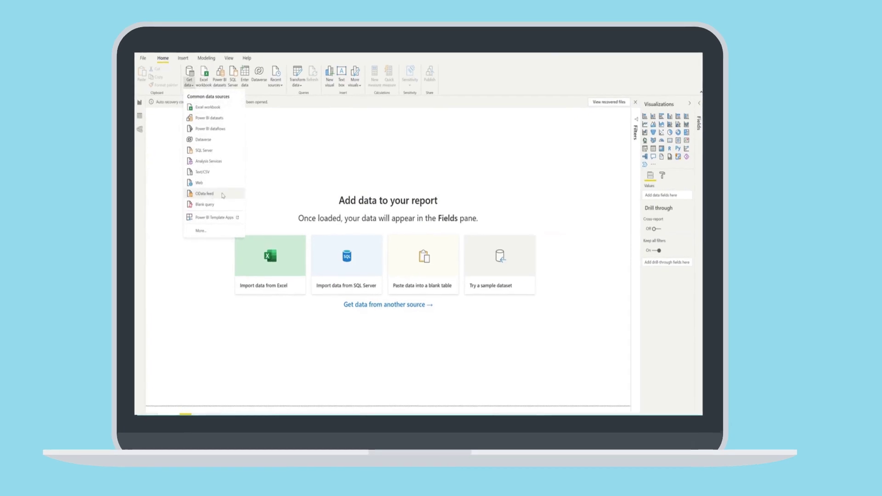
{"action": "left_click", "coordinate": [232, 194]}
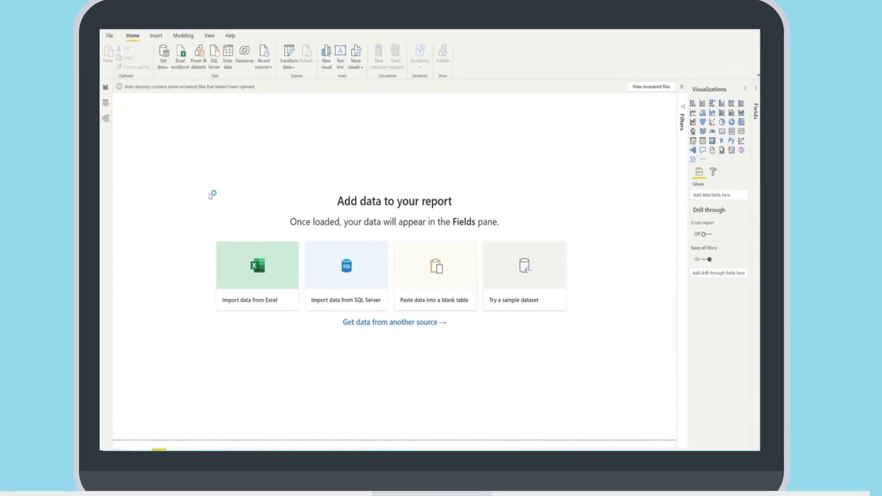
{"action": "right_click", "coordinate": [385, 253]}
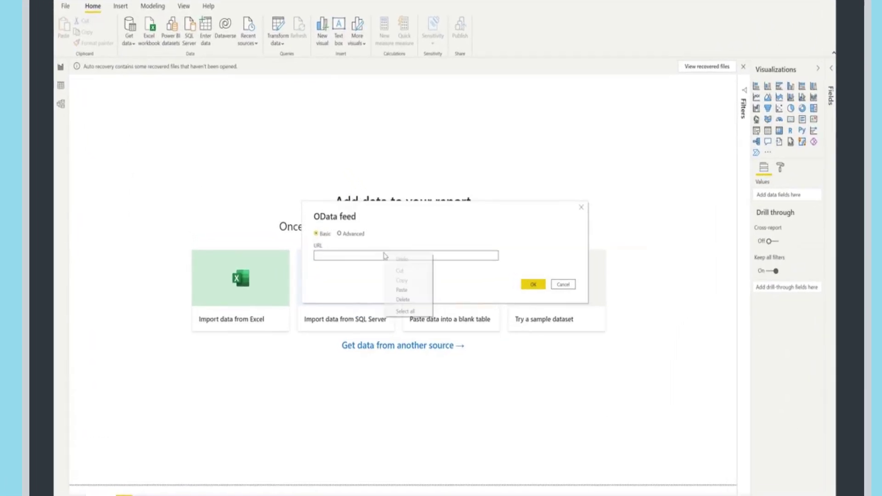
{"action": "left_click", "coordinate": [398, 284]}
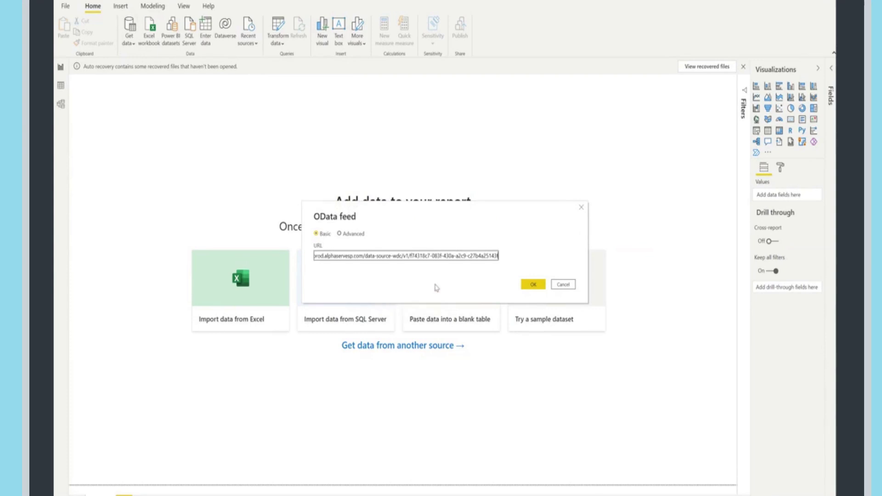
{"action": "left_click", "coordinate": [533, 285]}
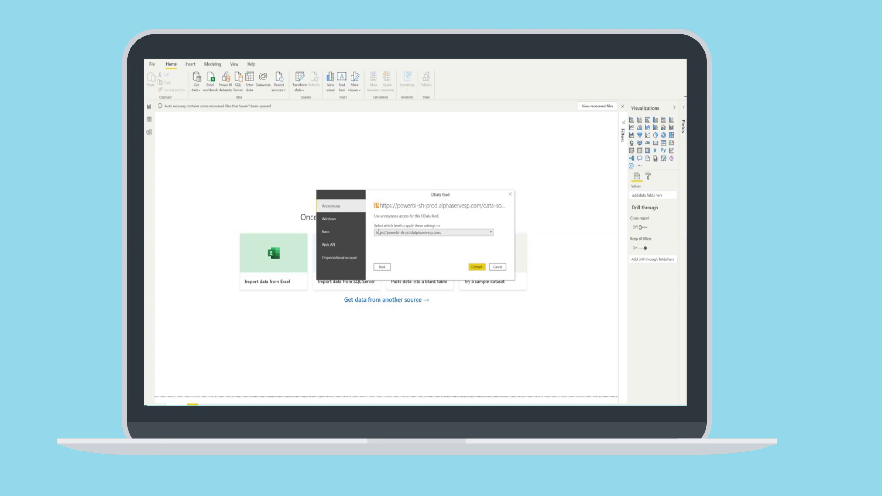
Step: Choose Basic authentication applied to the full feed URL
{"action": "left_click", "coordinate": [330, 233]}
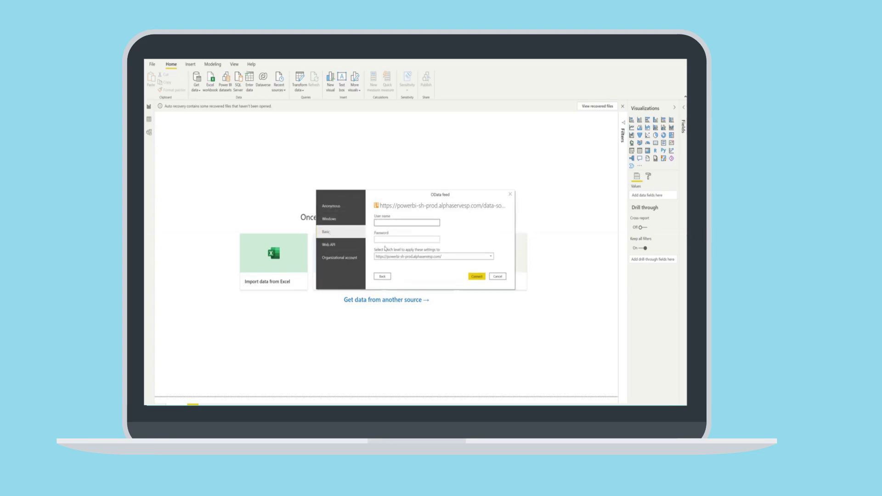
{"action": "left_click", "coordinate": [413, 258]}
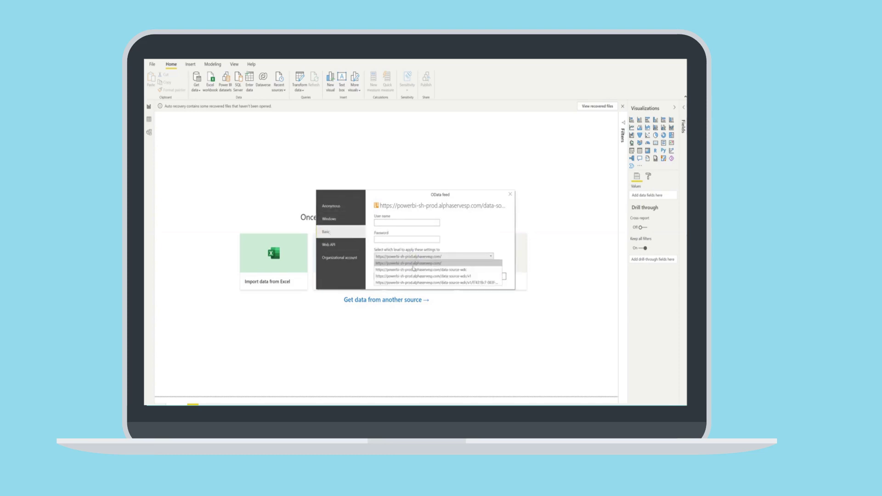
{"action": "left_click", "coordinate": [432, 283]}
Step: Paste the feed login and password from the connector's Settings page, then connect
{"action": "left_click", "coordinate": [385, 222]}
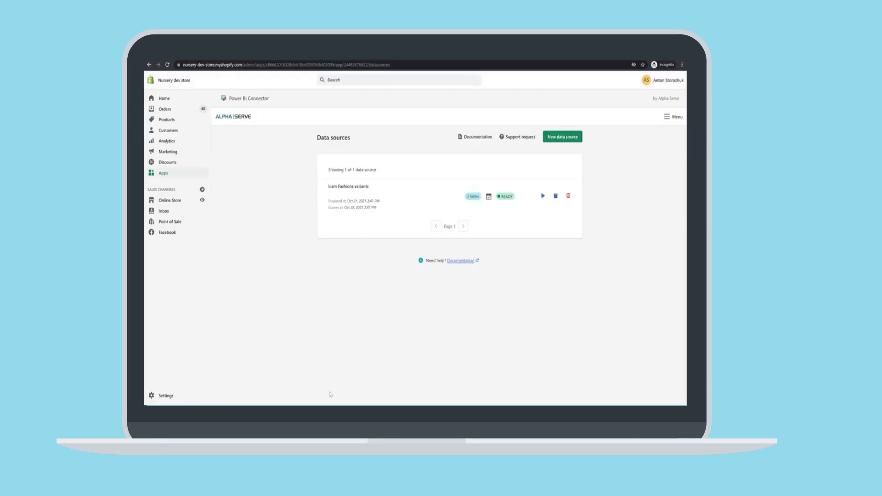
{"action": "left_click", "coordinate": [672, 118]}
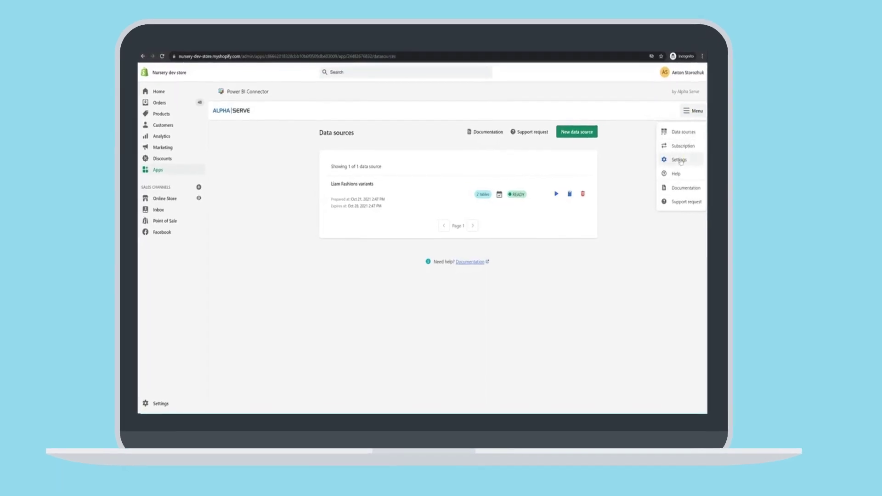
{"action": "left_click", "coordinate": [679, 160]}
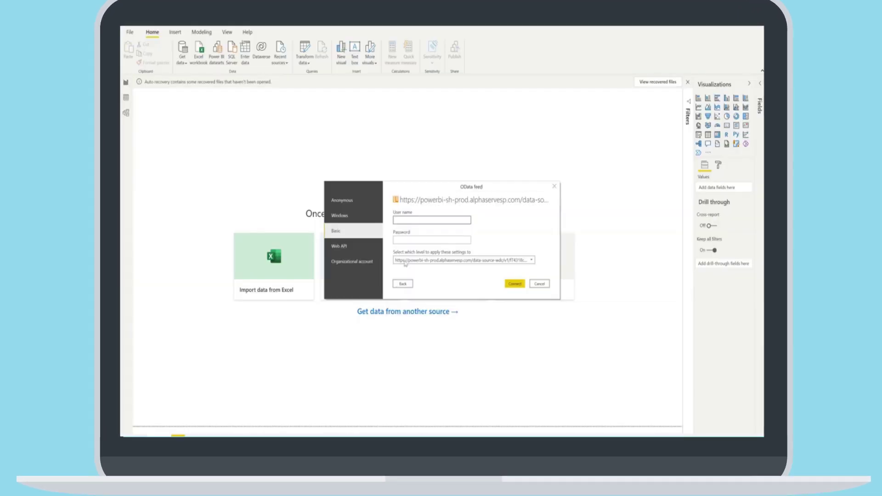
{"action": "right_click", "coordinate": [407, 221]}
{"action": "left_click", "coordinate": [419, 254]}
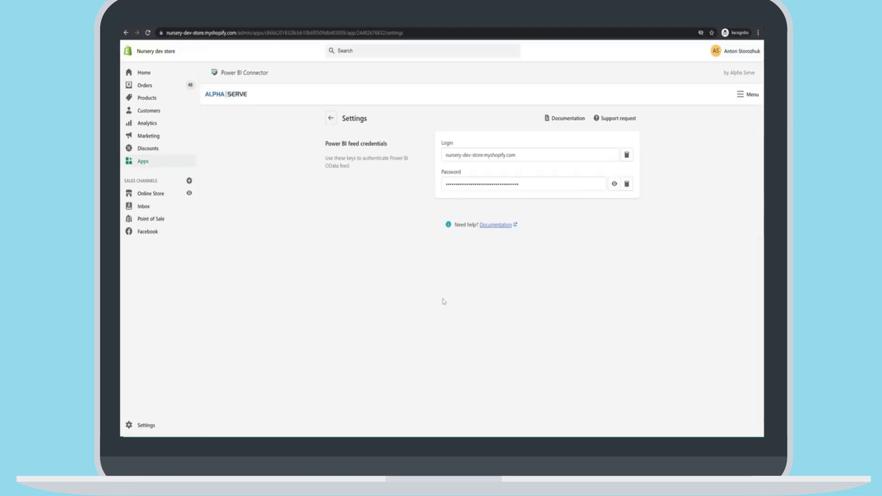
{"action": "left_click", "coordinate": [627, 185]}
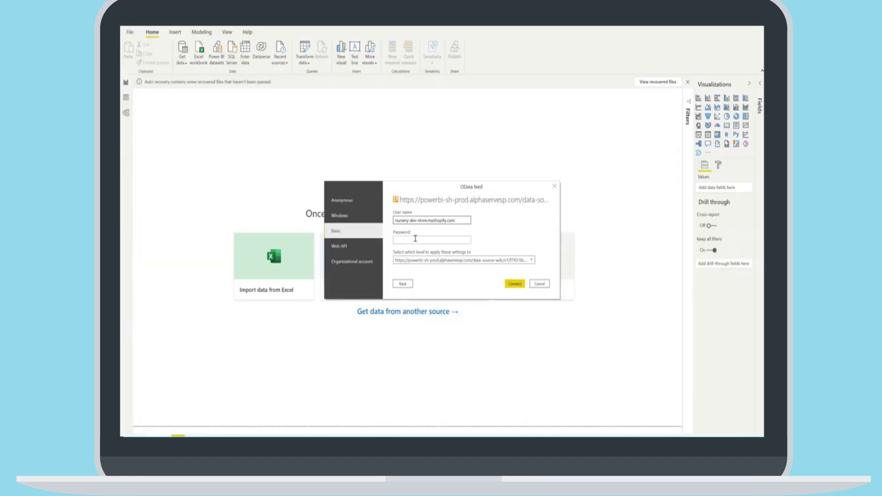
{"action": "right_click", "coordinate": [415, 240]}
{"action": "left_click", "coordinate": [426, 271]}
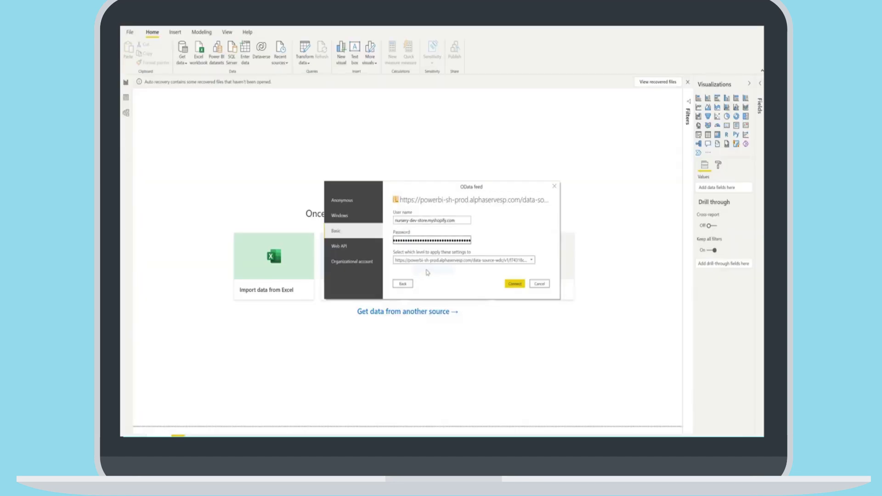
{"action": "left_click", "coordinate": [515, 284]}
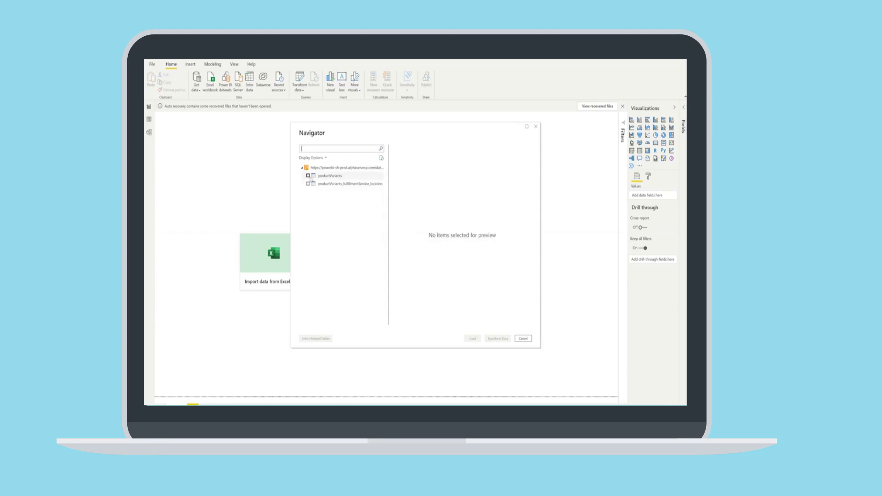
Step: Load the productVariants and productVariants_fulfillmentService_location tables from the Navigator
{"action": "left_click", "coordinate": [307, 176]}
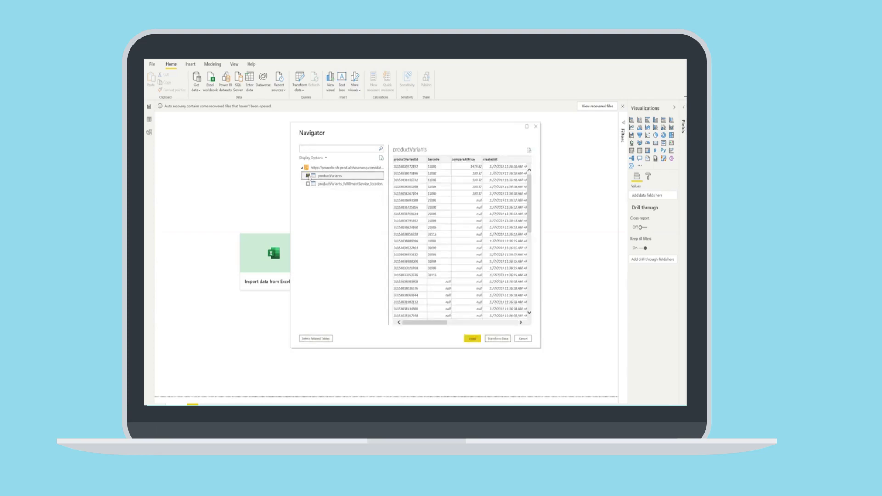
{"action": "left_click", "coordinate": [308, 184]}
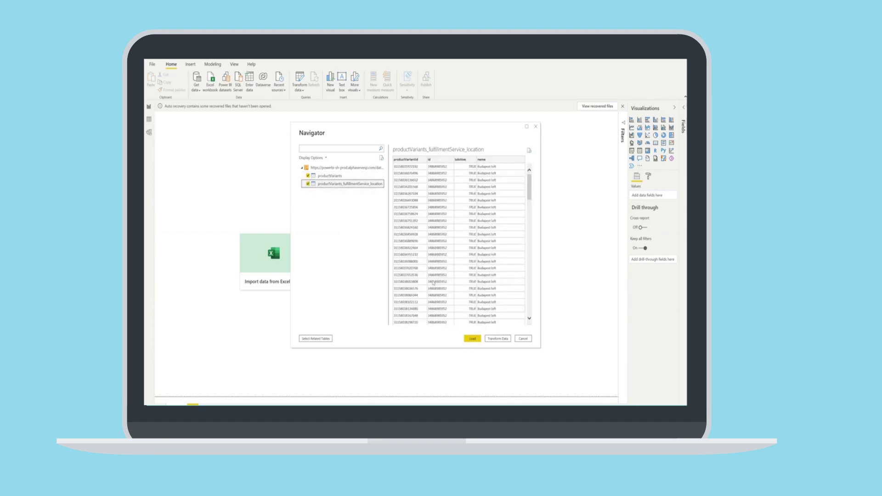
{"action": "left_click", "coordinate": [472, 338]}
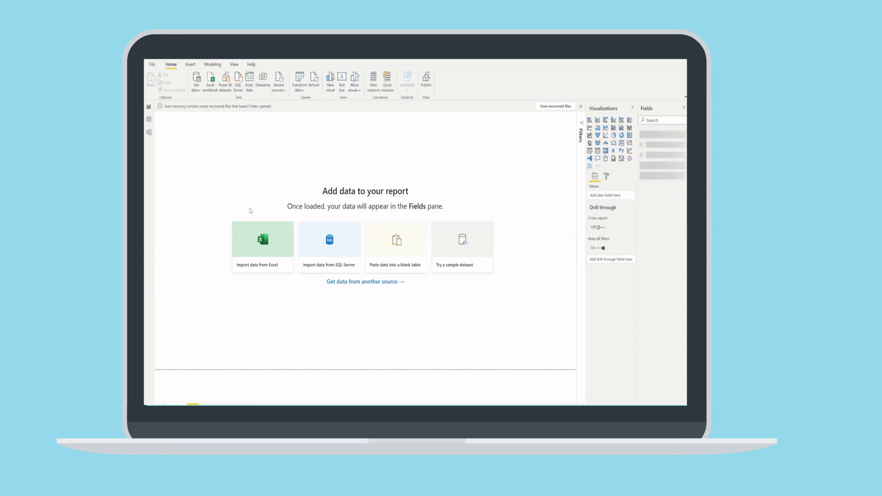
Step: Add a column chart with location name on the axis and inventoryQuantity as values, then enlarge it
{"action": "left_click", "coordinate": [598, 119]}
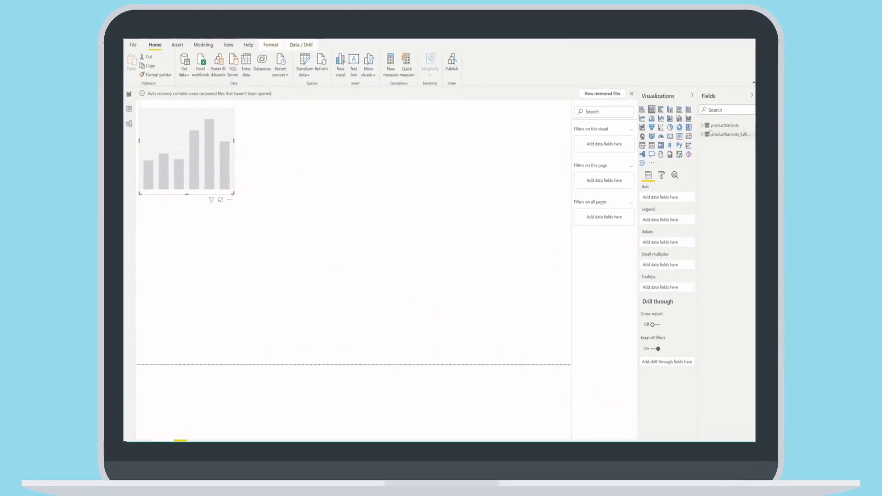
{"action": "left_click", "coordinate": [714, 133]}
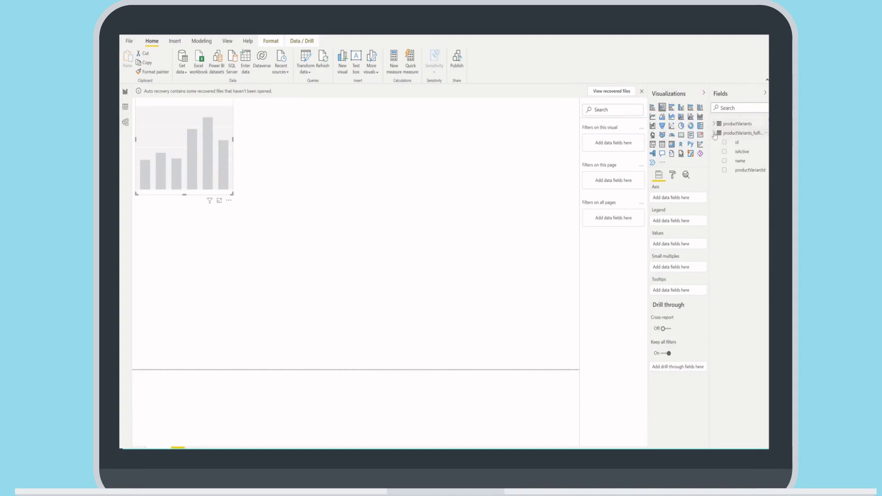
{"action": "left_click_drag", "start_coordinate": [740, 162], "coordinate": [676, 198]}
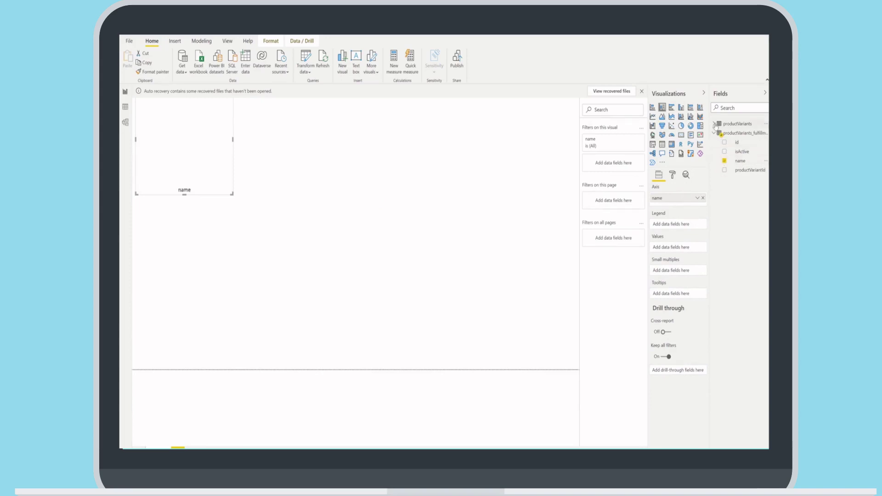
{"action": "left_click", "coordinate": [715, 125]}
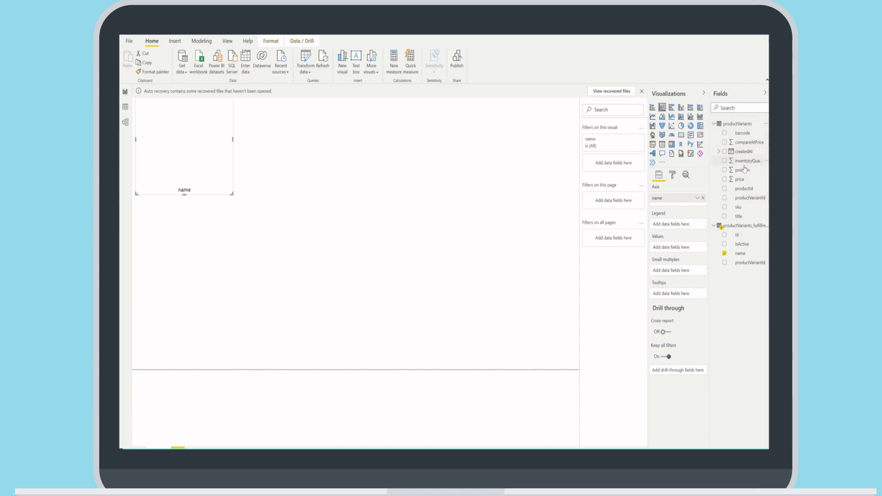
{"action": "left_click_drag", "start_coordinate": [745, 163], "coordinate": [678, 248]}
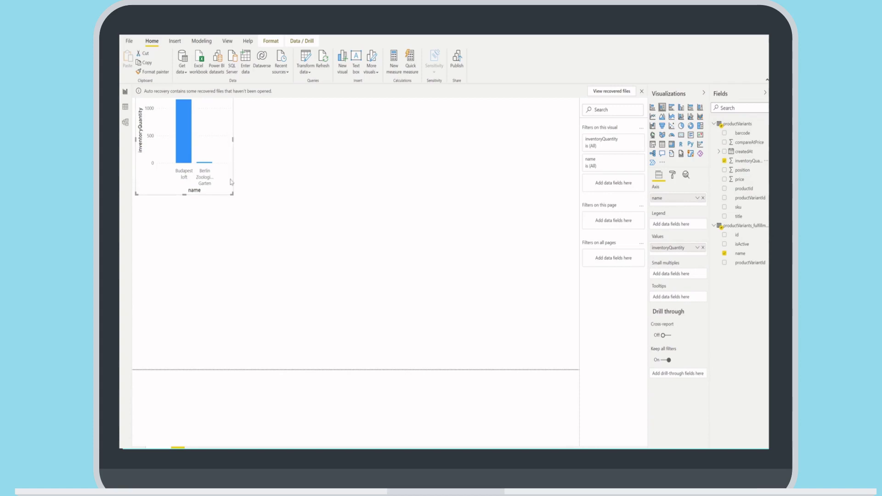
{"action": "left_click_drag", "start_coordinate": [239, 201], "coordinate": [368, 291]}
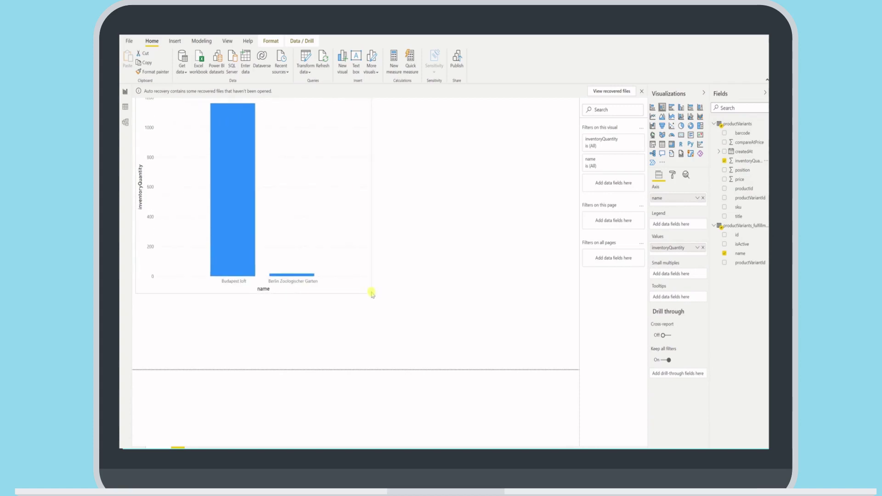